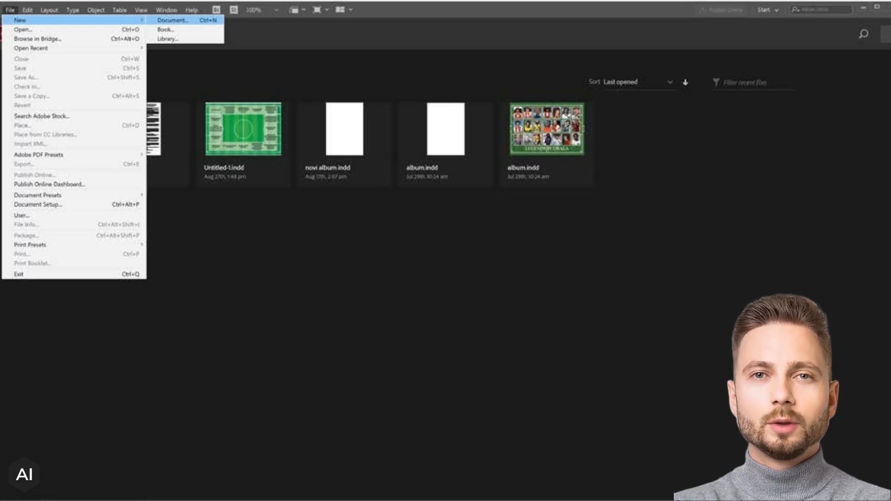
- Create a new print document from the A4 preset
{"action": "left_click", "coordinate": [172, 20]}
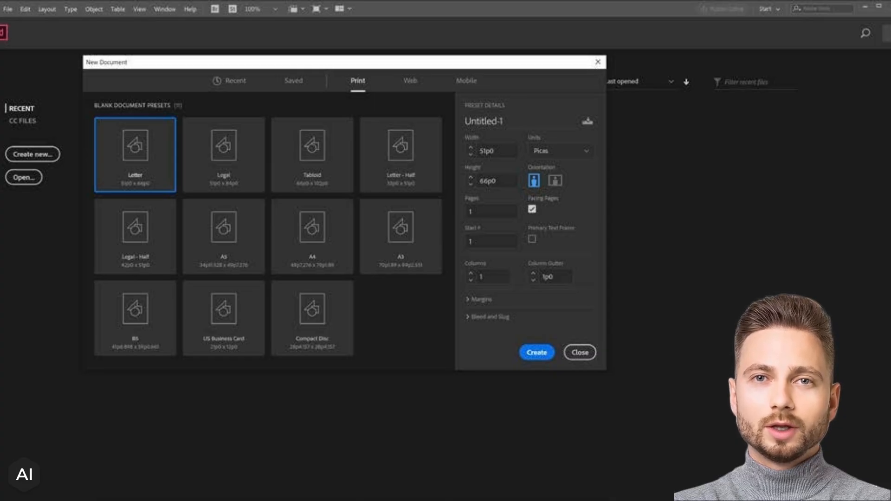
{"action": "left_click", "coordinate": [311, 236]}
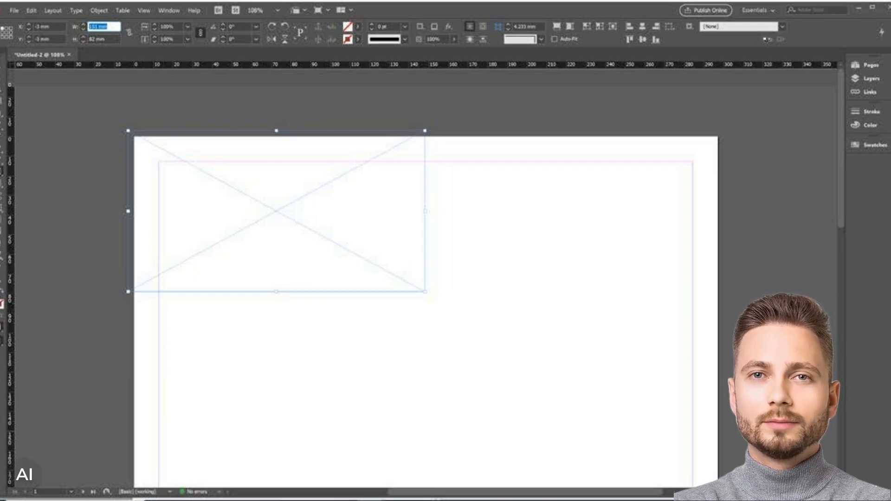
- Place the image "Crno bela slika 1" into the empty frame at the page's upper left corner
{"action": "key", "text": "alt+f"}
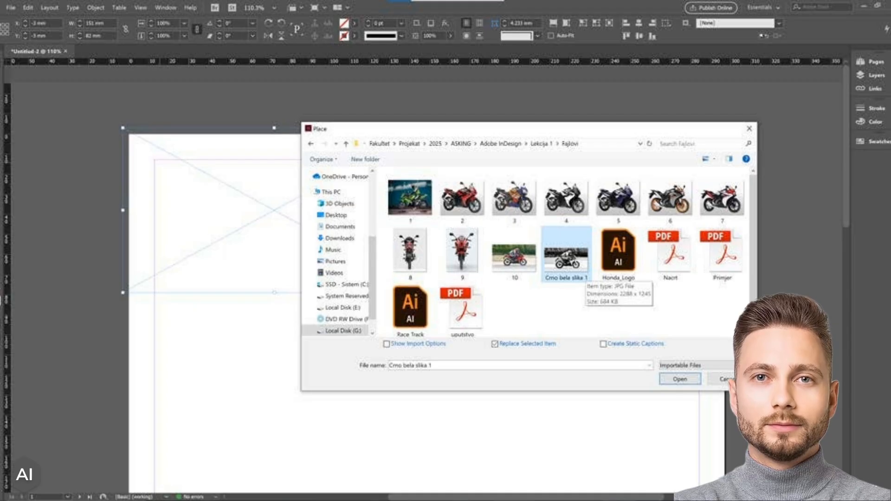
{"action": "double_click", "coordinate": [580, 271]}
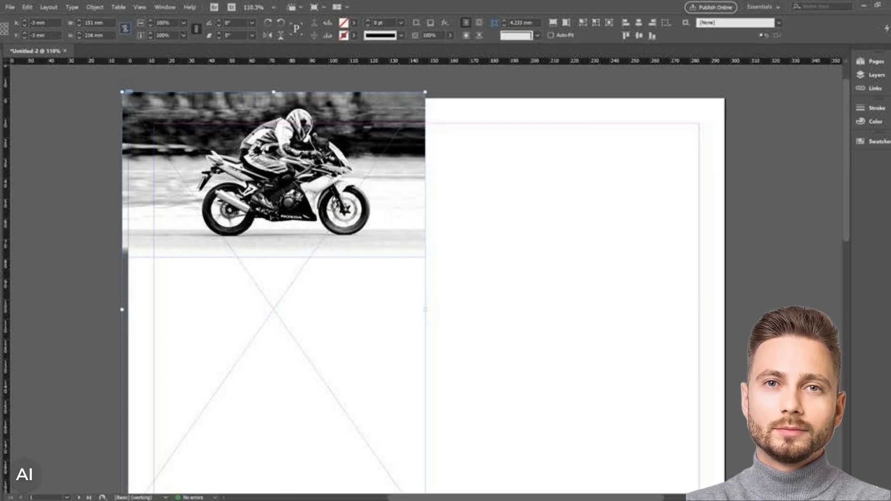
- Create a linear gradient swatch from Black to Paper with the Paper stop at 50%, and send the gradient-filled frame to the back
{"action": "key", "text": "F5"}
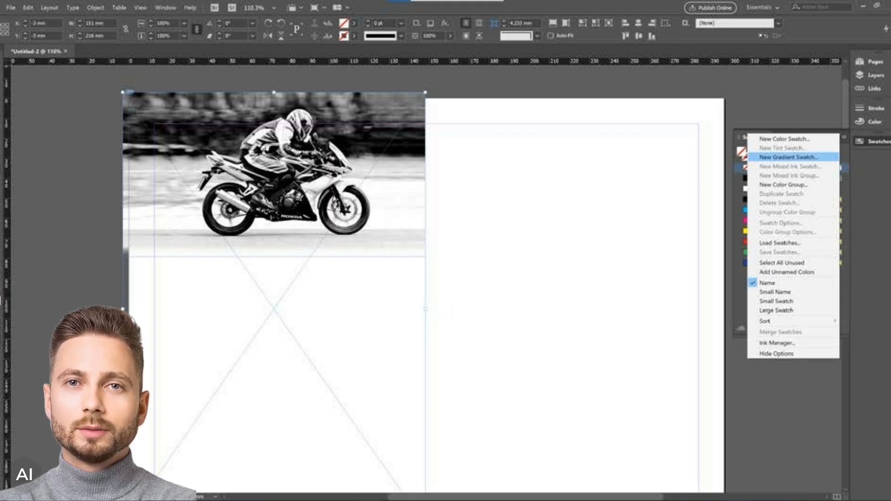
{"action": "left_click", "coordinate": [788, 157]}
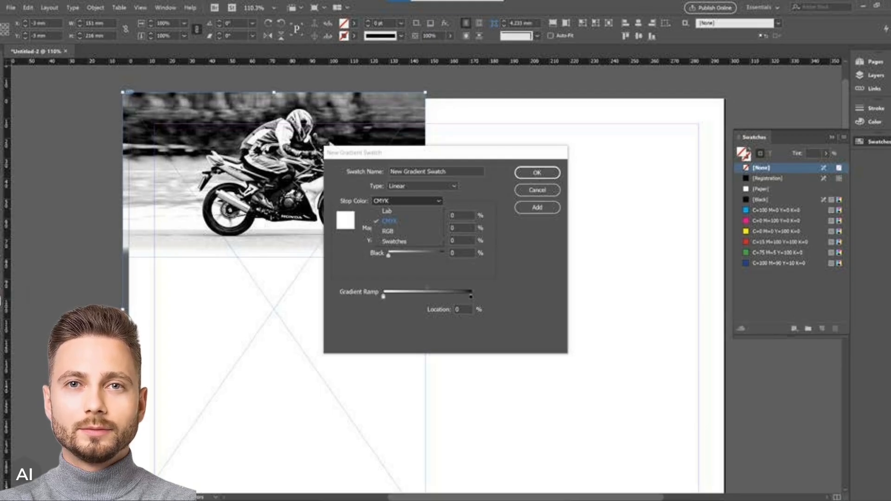
{"action": "left_click", "coordinate": [394, 242]}
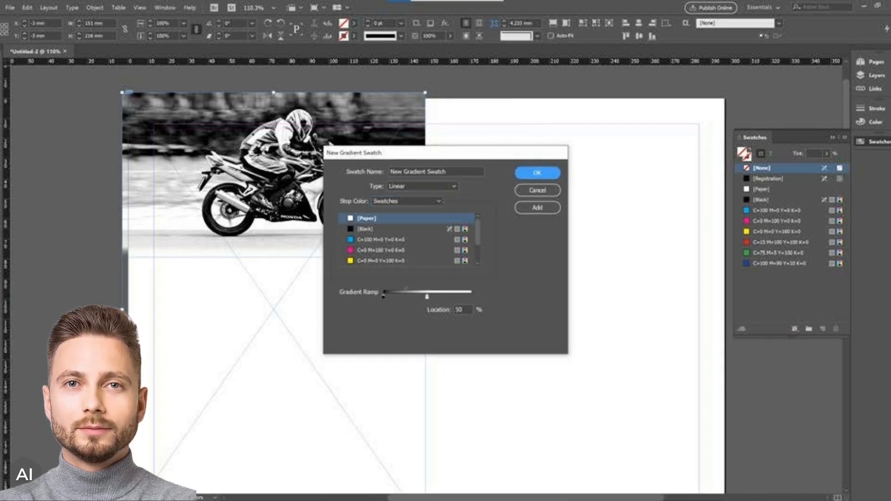
{"action": "key", "text": "Return"}
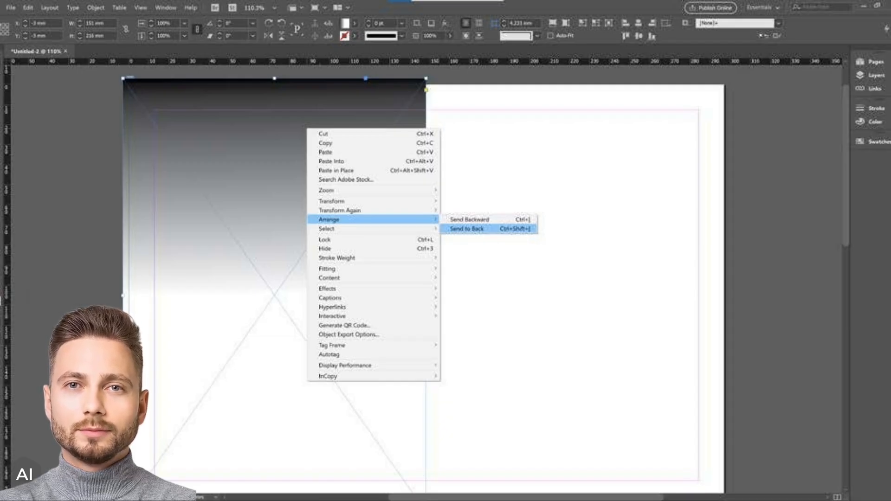
{"action": "left_click", "coordinate": [467, 229]}
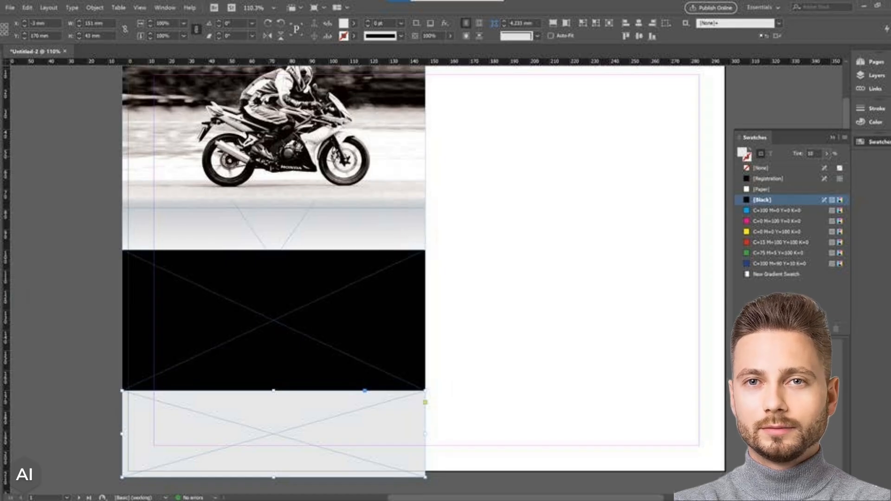
- Colour all the headline text on the black block with a new PANTONE Yellow 012 C swatch from the PANTONE+ Solid Coated library
{"action": "right_click", "coordinate": [1, 134]}
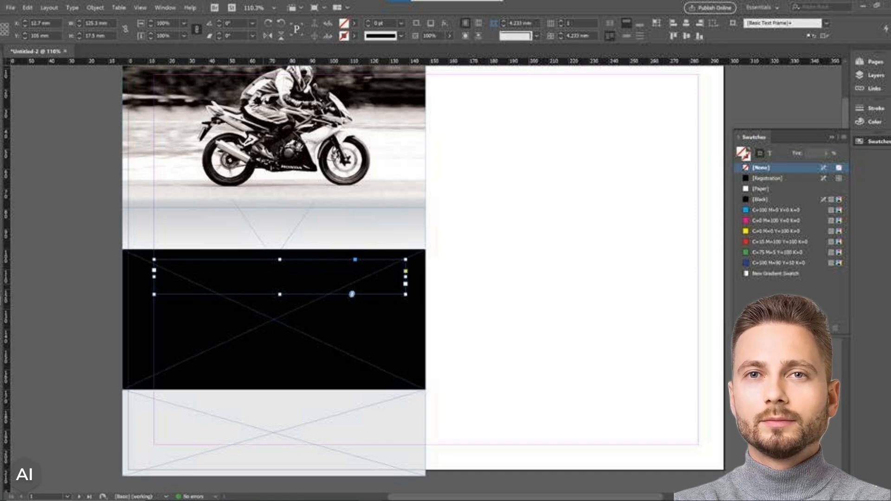
{"action": "double_click", "coordinate": [352, 294]}
{"action": "key", "text": "ctrl+a"}
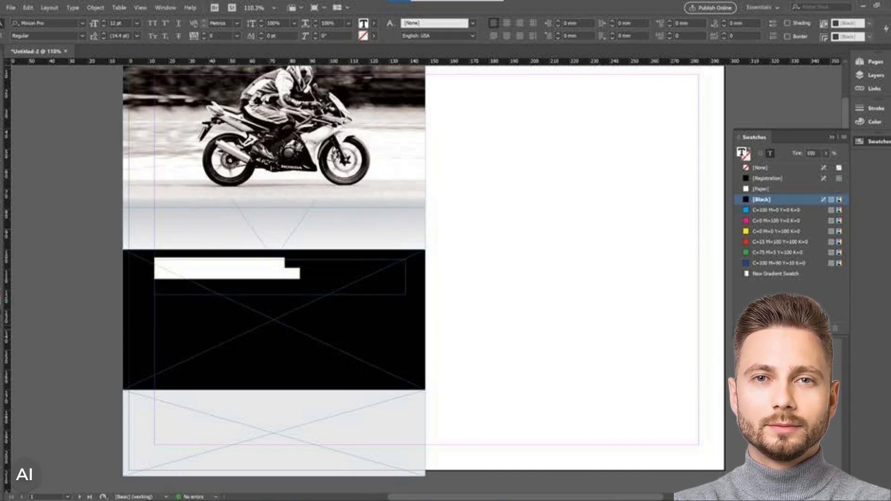
{"action": "left_click", "coordinate": [844, 137]}
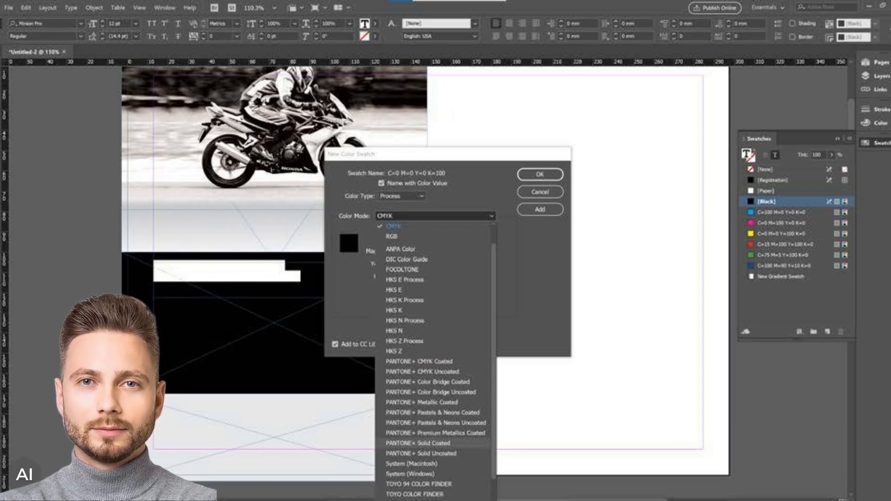
{"action": "left_click", "coordinate": [418, 443]}
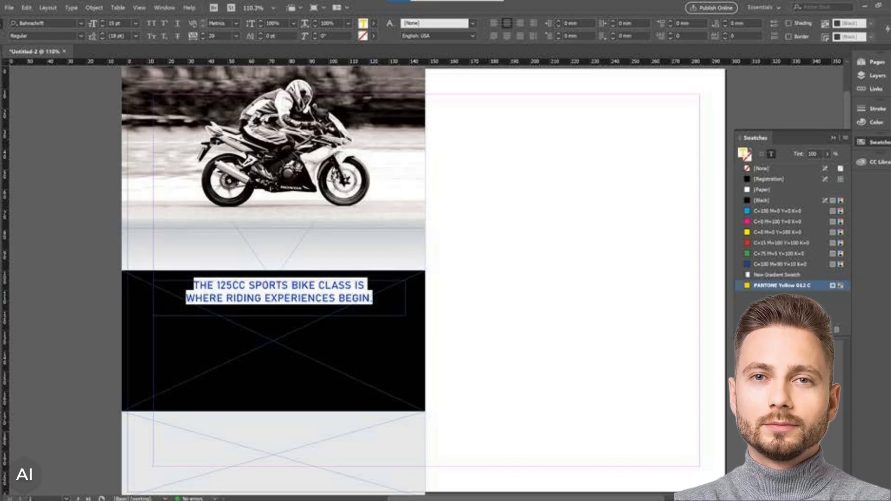
- Create a new paragraph style from the selected yellow headline text
{"action": "left_click", "coordinate": [71, 7]}
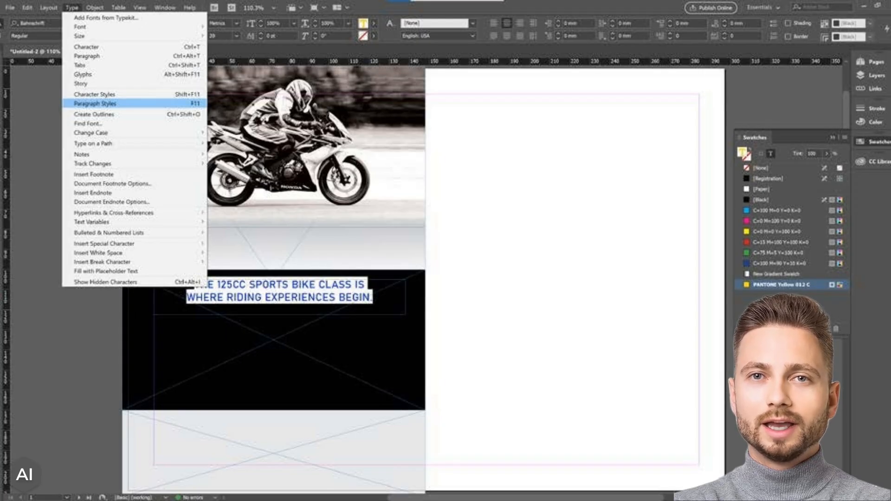
{"action": "key", "text": "Return"}
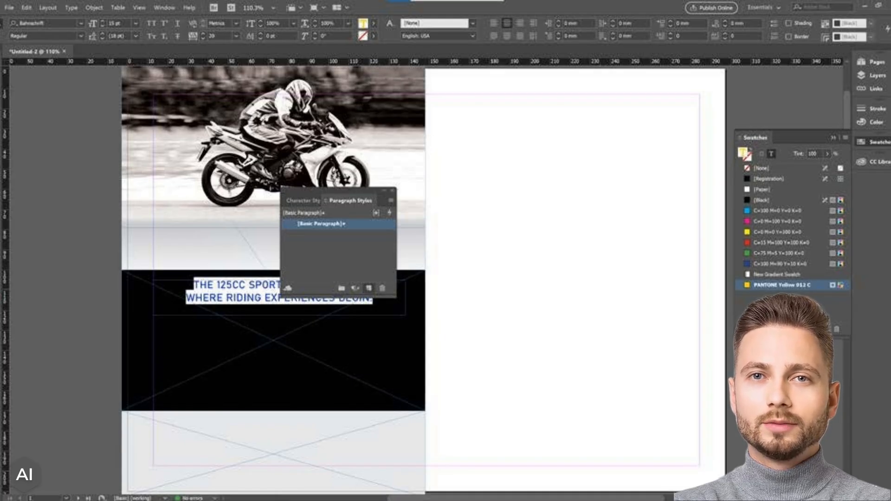
{"action": "left_click", "coordinate": [369, 289]}
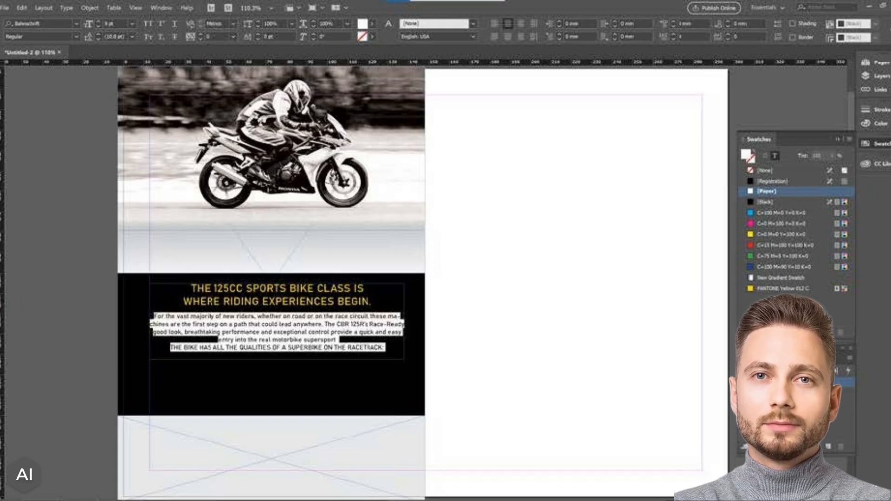
- Place the Race Track illustration into the empty frame on the black block, beside the ACCELERATION, CORNERING, CONTROL text
{"action": "key", "text": "Escape"}
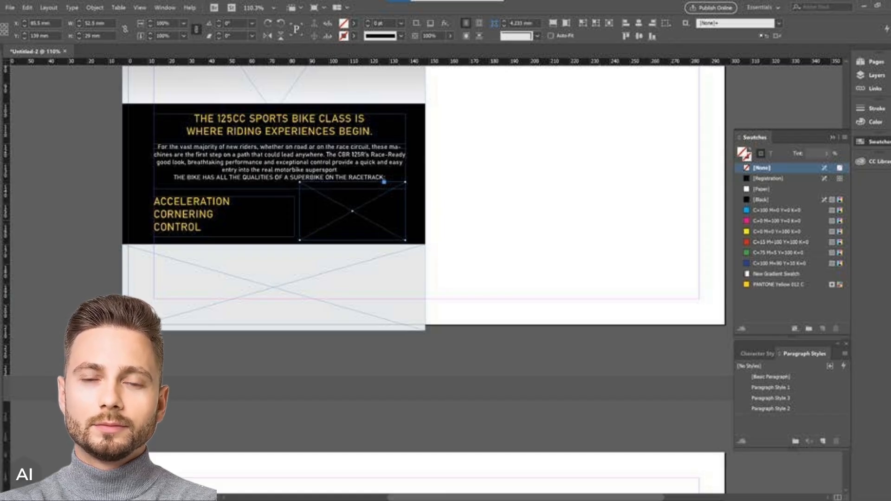
{"action": "left_click", "coordinate": [10, 8]}
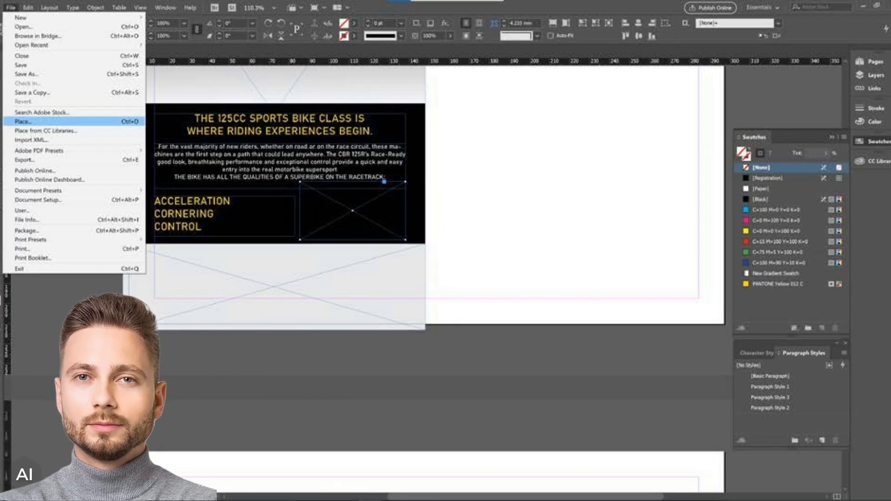
{"action": "left_click", "coordinate": [23, 121]}
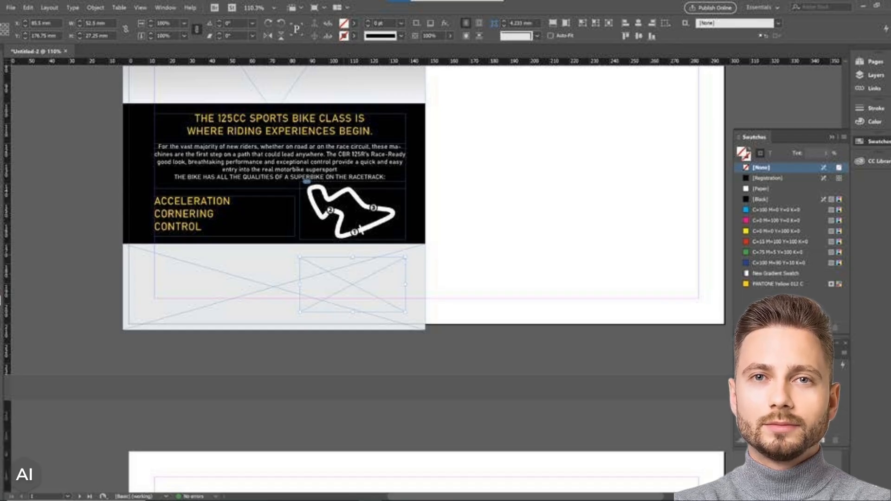
- Place the Honda_Logo file into the empty frame on the light grey block and fit the content proportionally
{"action": "left_click", "coordinate": [10, 7]}
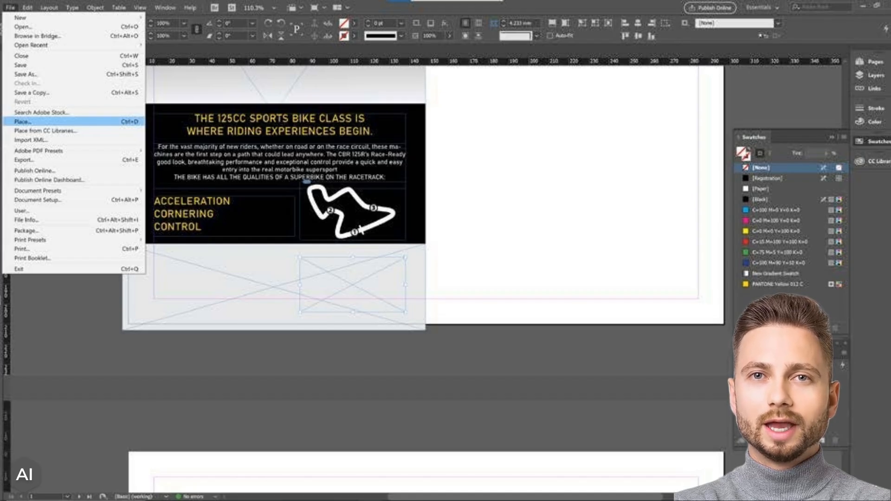
{"action": "left_click", "coordinate": [23, 122]}
{"action": "left_click", "coordinate": [618, 254]}
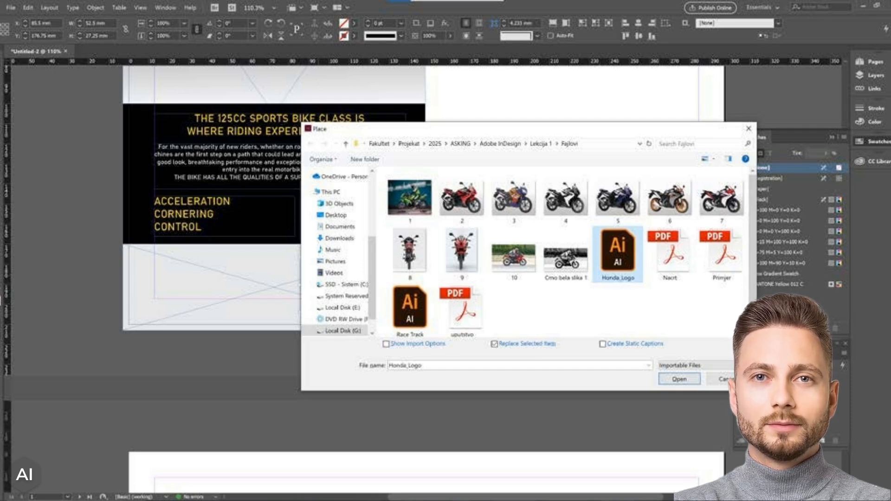
{"action": "key", "text": "Return"}
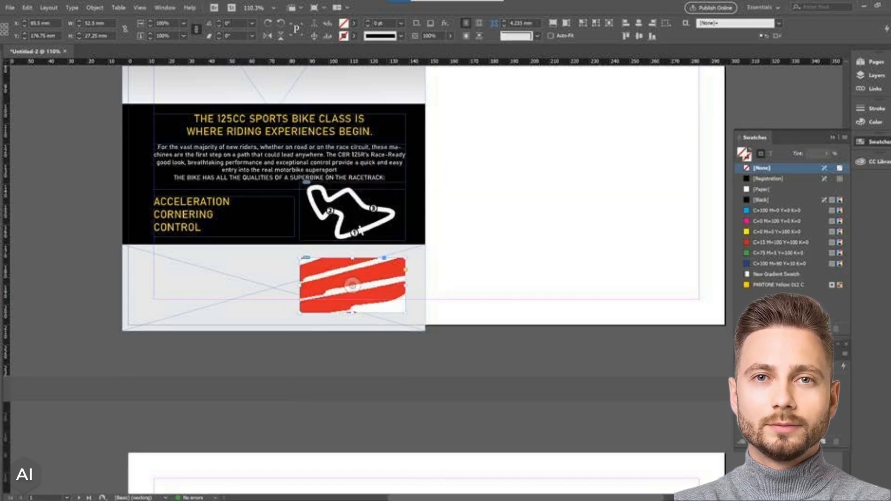
{"action": "right_click", "coordinate": [396, 285]}
{"action": "mouse_move", "coordinate": [417, 362]}
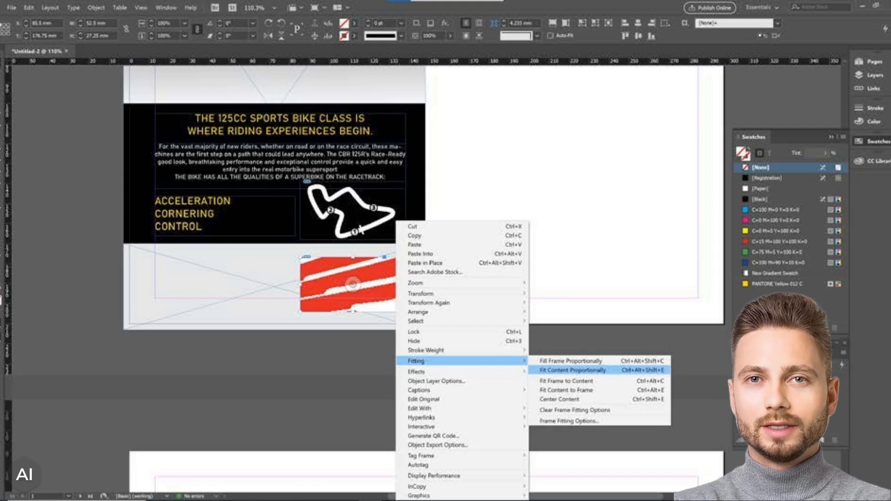
{"action": "left_click", "coordinate": [573, 370]}
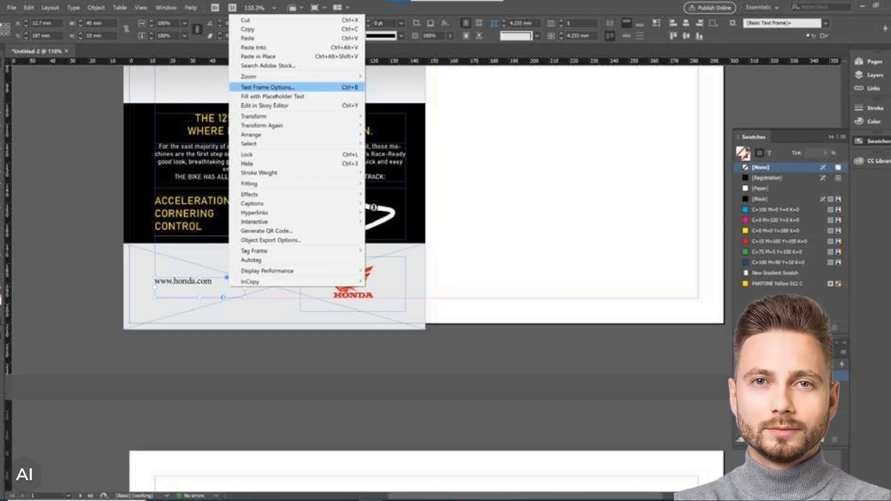
{"action": "left_click", "coordinate": [268, 87]}
{"action": "left_click", "coordinate": [480, 297]}
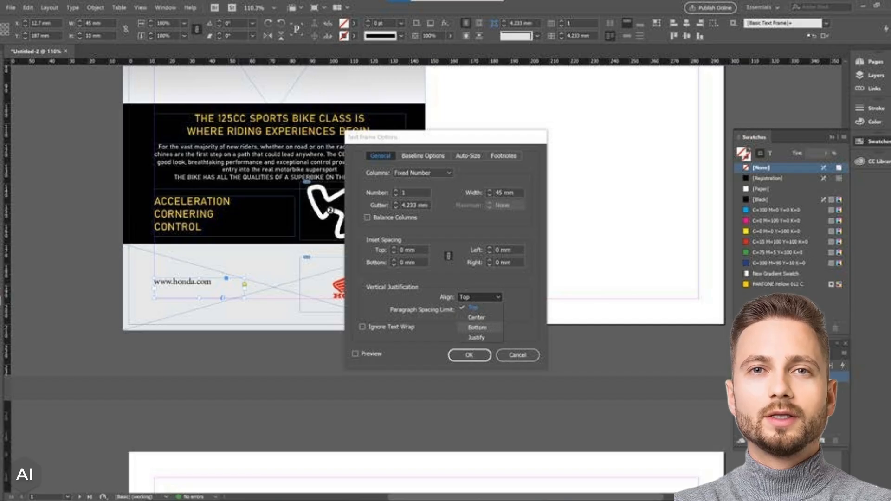
{"action": "left_click", "coordinate": [477, 327]}
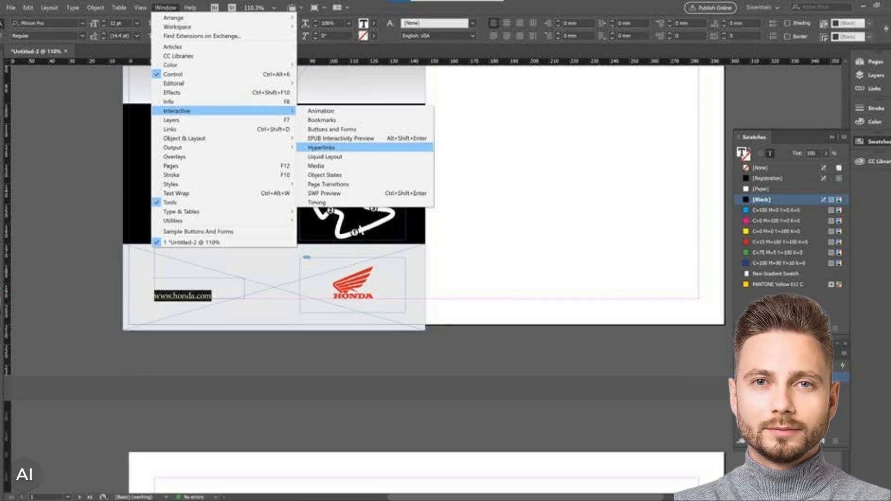
{"action": "left_click", "coordinate": [322, 148]}
{"action": "left_click", "coordinate": [391, 154]}
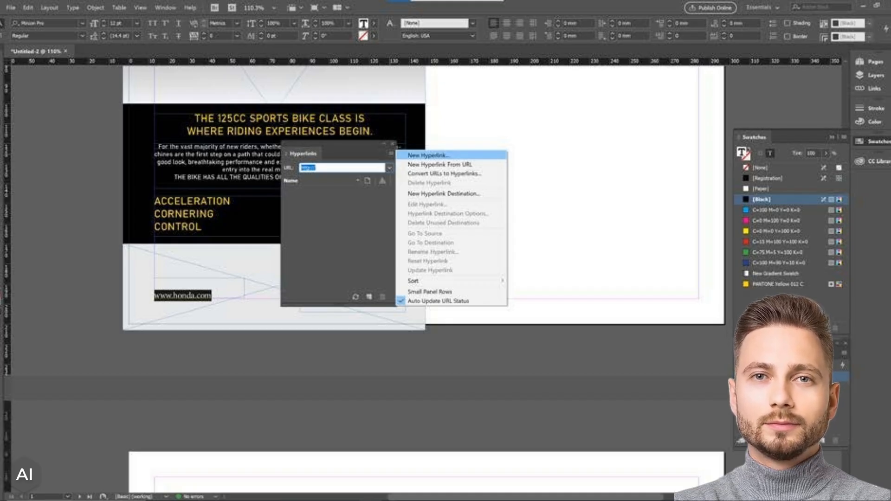
{"action": "left_click", "coordinate": [428, 156]}
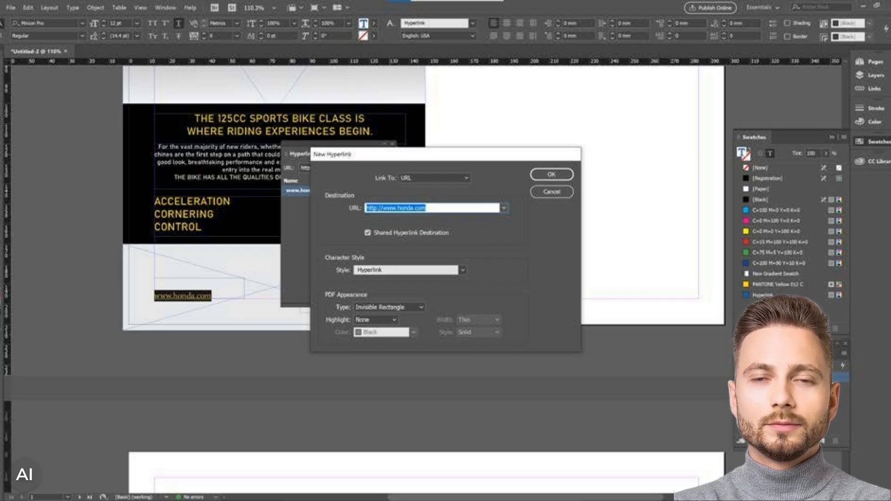
{"action": "key", "text": "Return"}
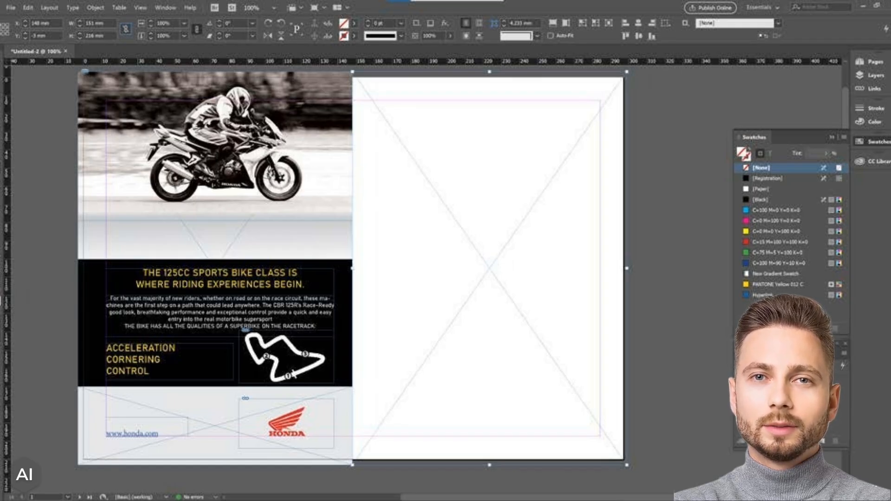
- Place image 1, the green motorcycle photo, into the large empty frame covering the right half of the page
{"action": "left_click", "coordinate": [10, 7]}
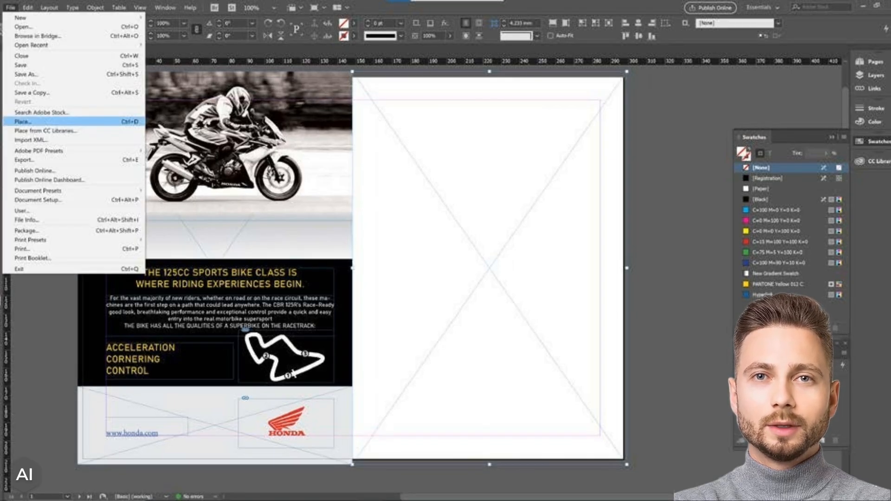
{"action": "left_click", "coordinate": [23, 121]}
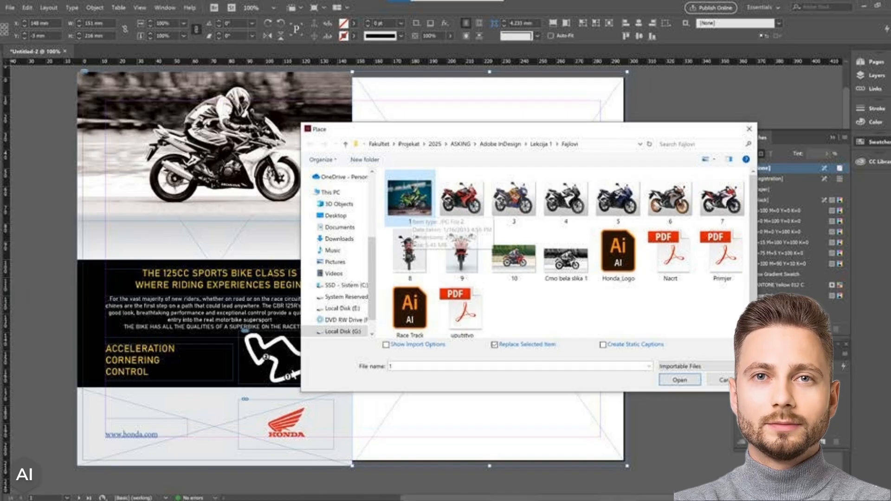
{"action": "double_click", "coordinate": [411, 207]}
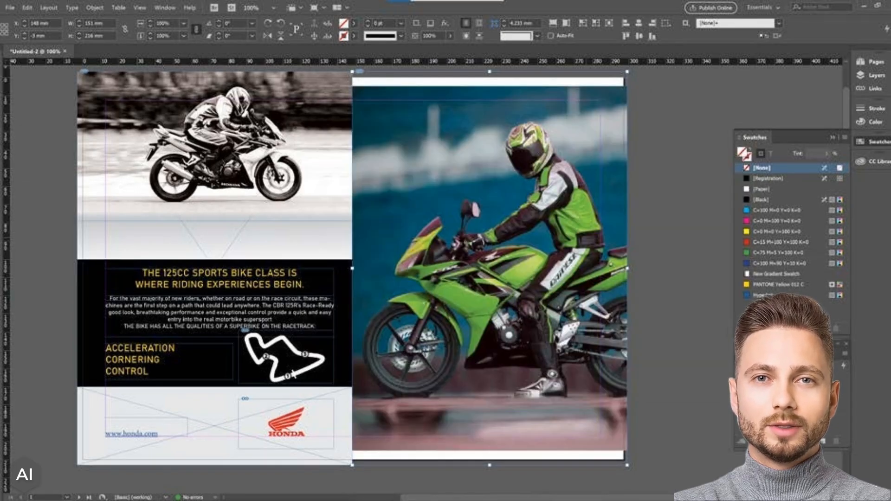
- Fit the green motorcycle photo proportionally within its frame, and switch the fitting to Fill Frame Proportionally
{"action": "right_click", "coordinate": [476, 169]}
{"action": "mouse_move", "coordinate": [538, 308]}
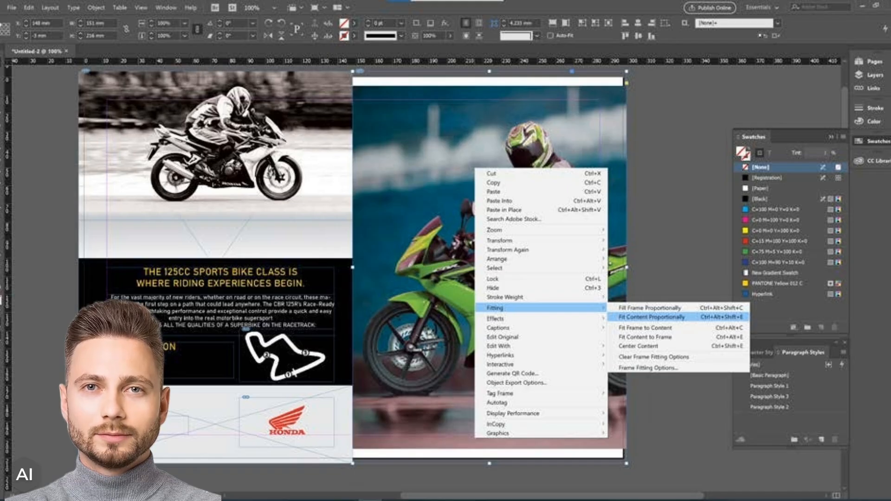
{"action": "left_click", "coordinate": [652, 317]}
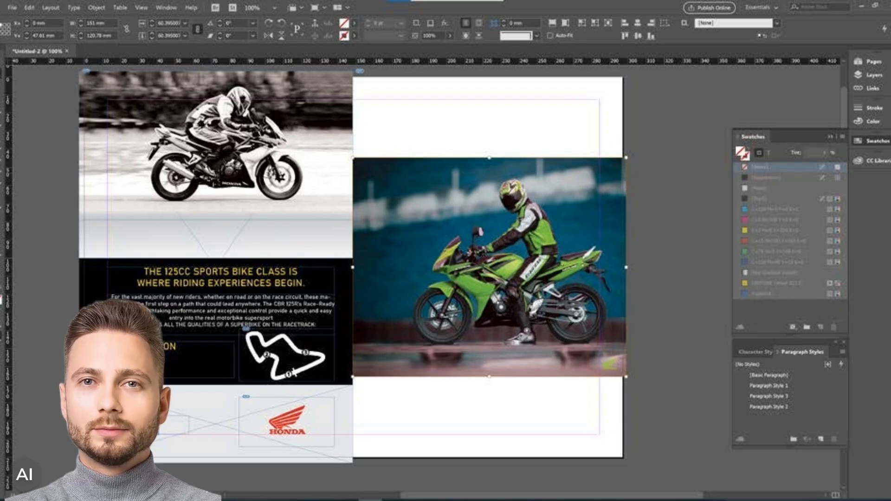
{"action": "key", "text": "ctrl+alt+shift+c"}
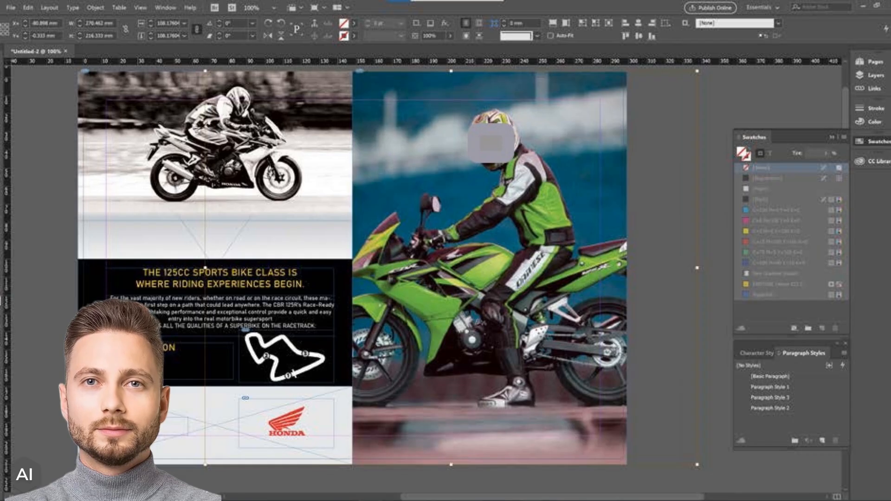
- Shift the green motorcycle photo to the right in large increments inside its frame on the right half of the page
{"action": "key", "text": "shift+Right"}
{"action": "key", "text": "shift+Right"}
{"action": "key", "text": "shift+Right"}
{"action": "key", "text": "shift+Right"}
{"action": "key", "text": "shift+Right"}
{"action": "key", "text": "shift+Right"}
{"action": "key", "text": "shift+Right"}
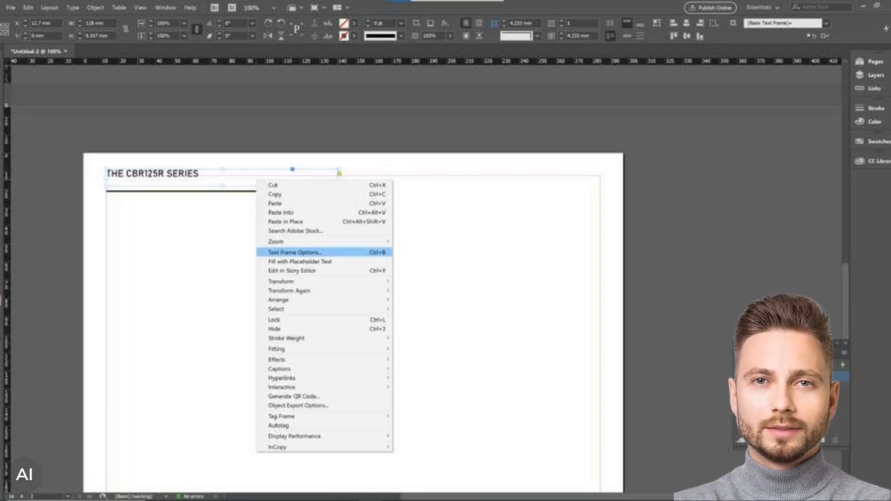
- Set the vertical justification of the THE CBR125R SERIES heading frame to Bottom, and finish editing the intro paragraph below it
{"action": "key", "text": "Return"}
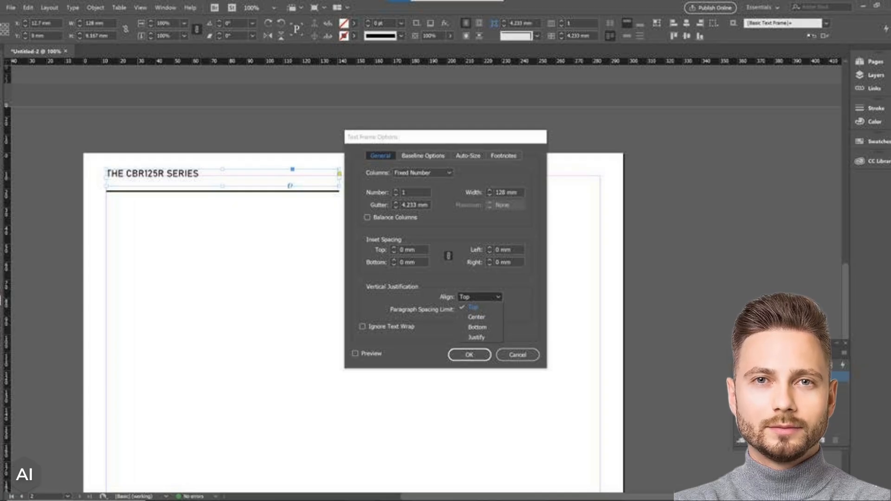
{"action": "left_click", "coordinate": [477, 328]}
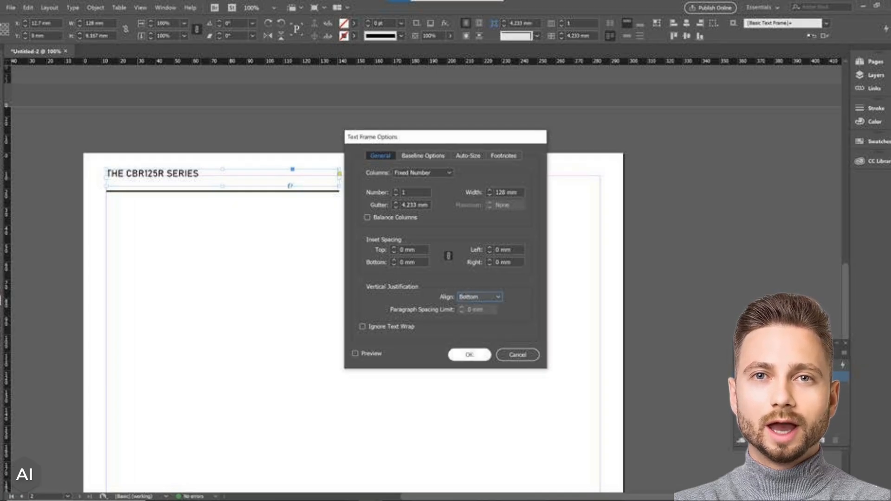
{"action": "key", "text": "Return"}
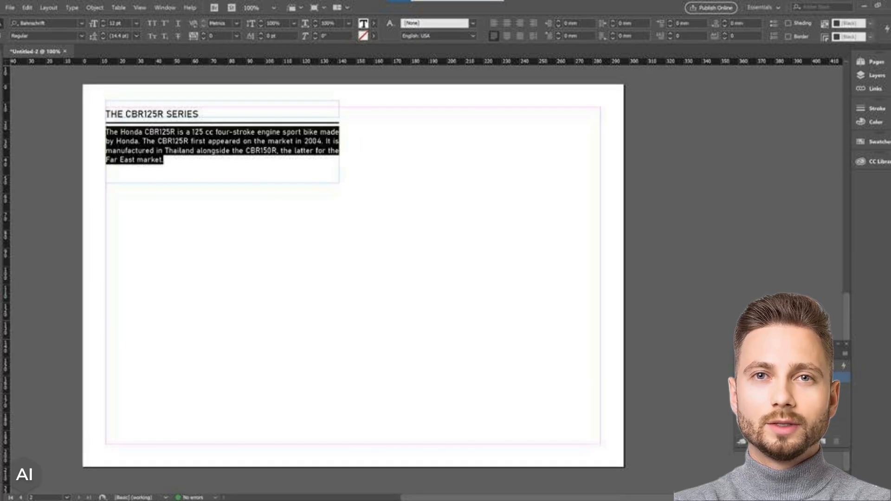
{"action": "key", "text": "Escape"}
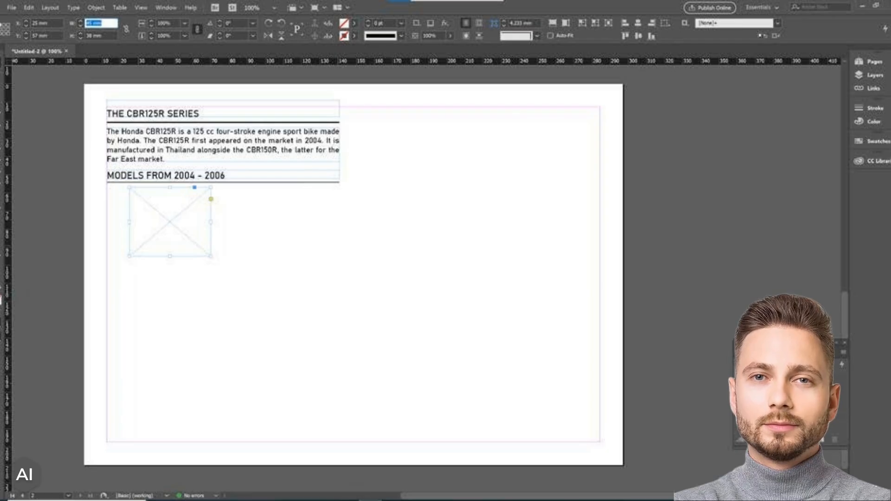
- Place image 2, the red motorcycle, into the empty frame under MODELS FROM 2004 - 2006 and fit the content proportionally
{"action": "left_click", "coordinate": [11, 7]}
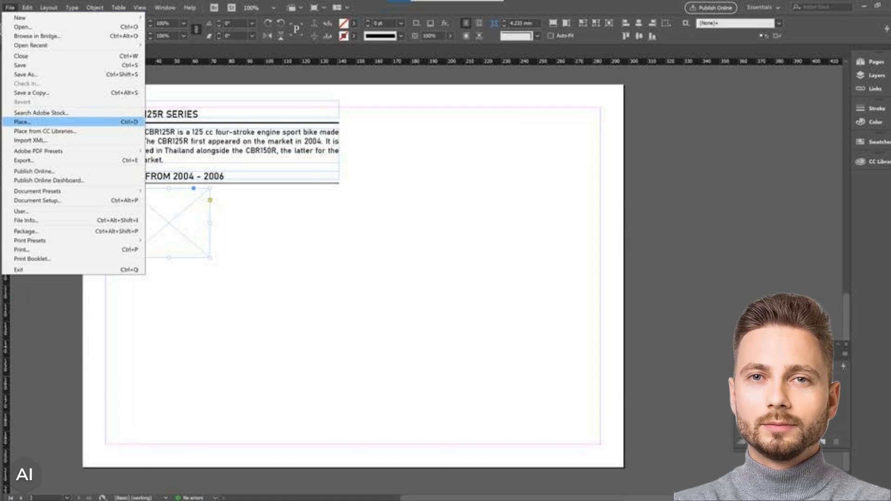
{"action": "left_click", "coordinate": [23, 122]}
{"action": "left_click", "coordinate": [462, 198]}
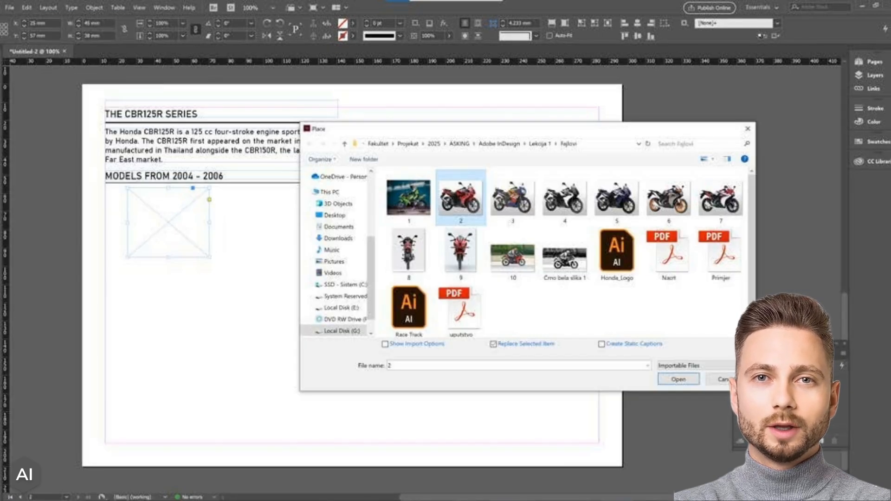
{"action": "key", "text": "Return"}
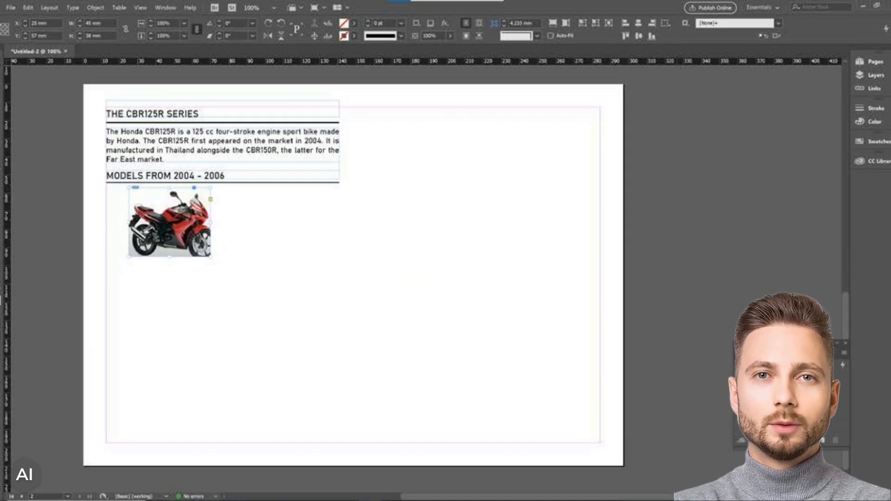
{"action": "right_click", "coordinate": [186, 224]}
{"action": "mouse_move", "coordinate": [251, 364]}
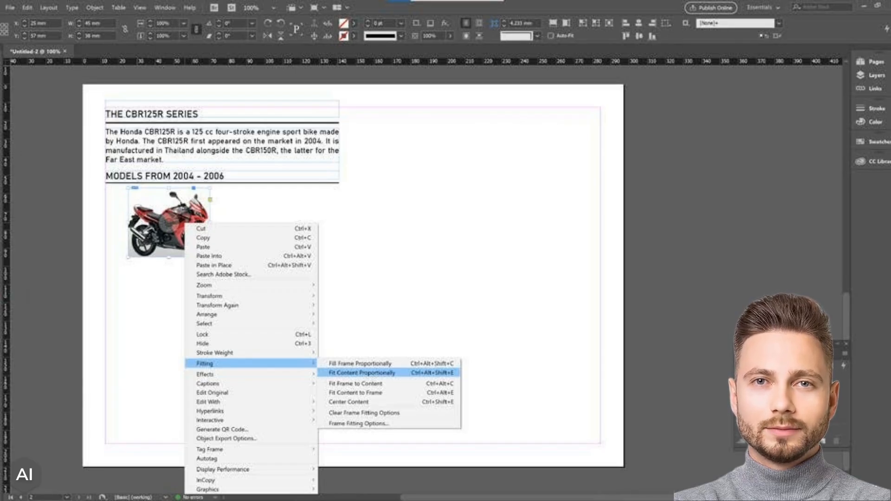
{"action": "left_click", "coordinate": [362, 372]}
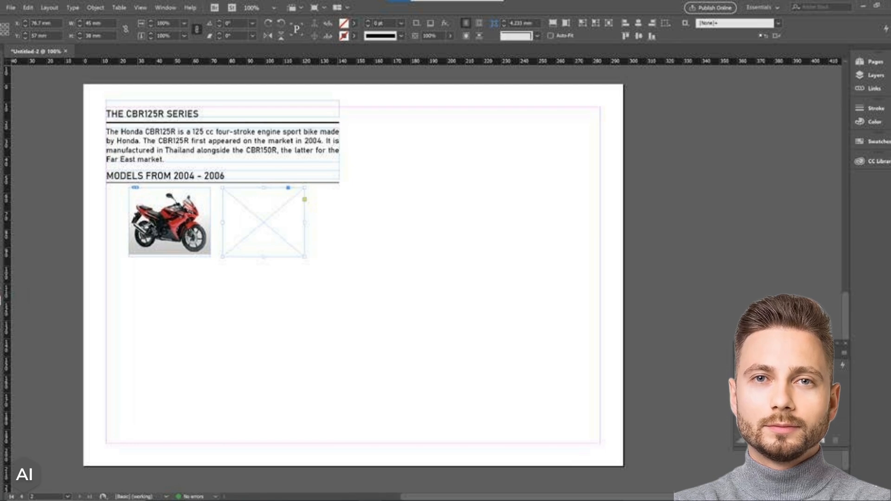
- Place image 3, the orange and blue motorcycle, into the empty frame beside the red motorcycle
{"action": "left_click", "coordinate": [10, 7]}
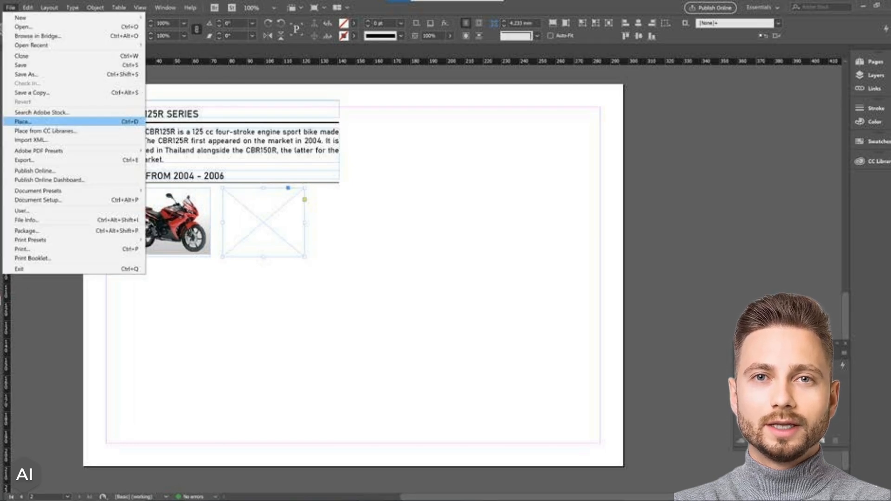
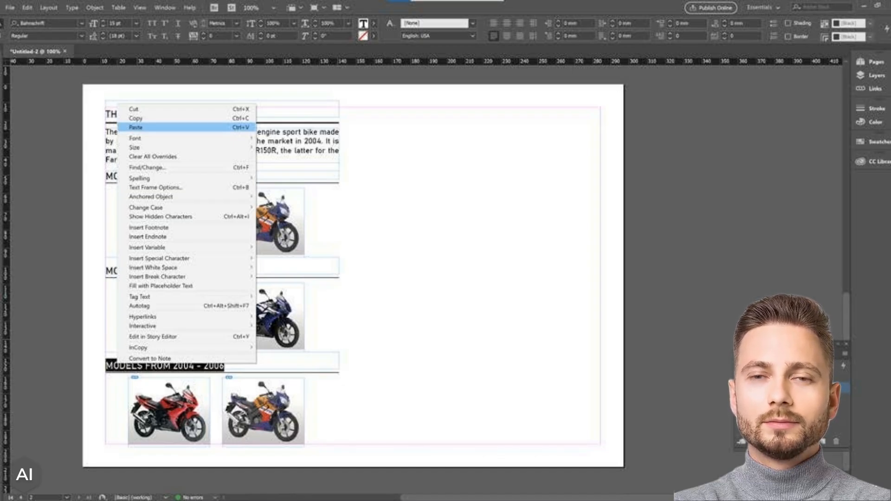
- Paste MODELS FROM 2007 - 2009 over the lowest models heading and replace the two photos beneath it with images 6 and 7
{"action": "left_click", "coordinate": [136, 128]}
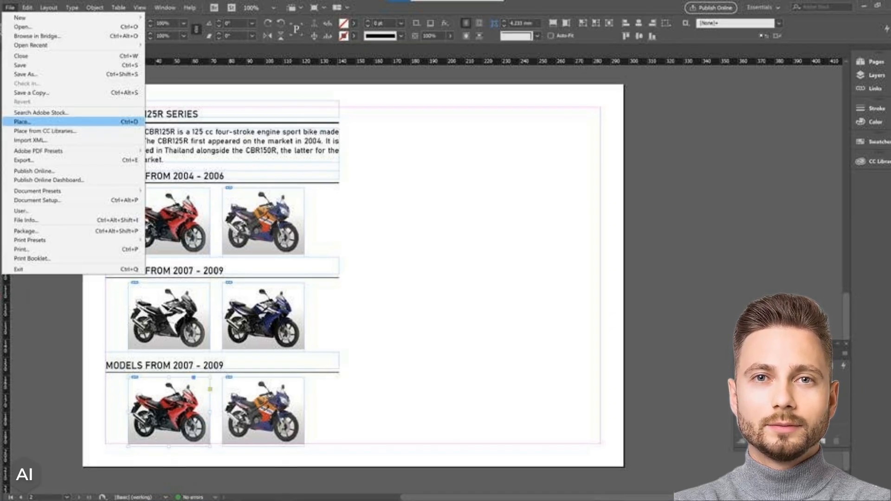
{"action": "left_click", "coordinate": [22, 122]}
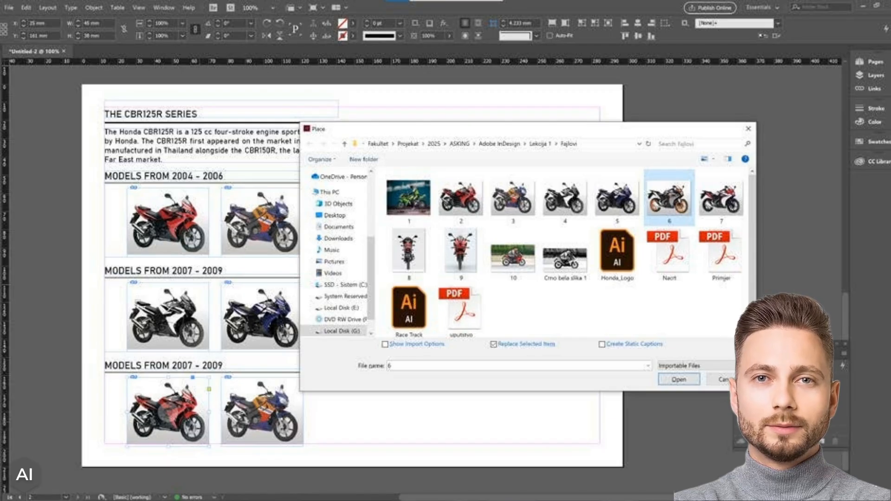
{"action": "key", "text": "Return"}
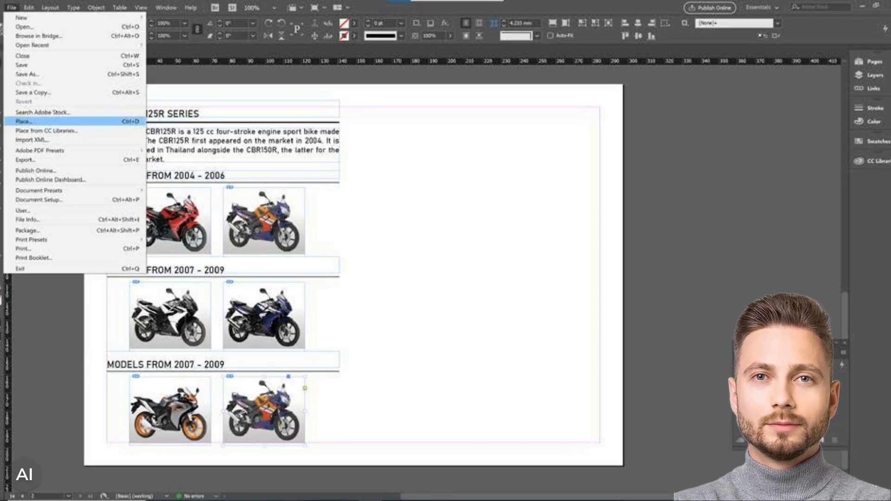
{"action": "key", "text": "Return"}
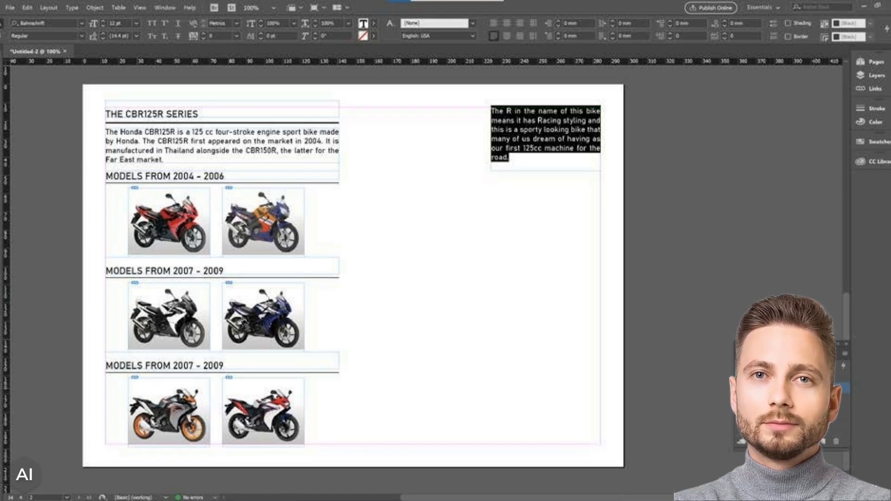
- Finish the 12 pt Racing styling paragraph and the 15 pt FRONT PROFILE heading in the page's right column
{"action": "key", "text": "Escape"}
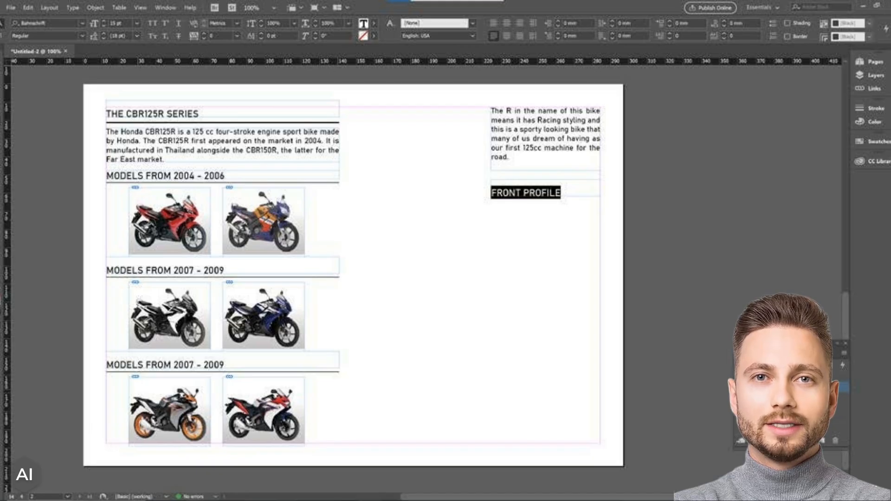
{"action": "key", "text": "Escape"}
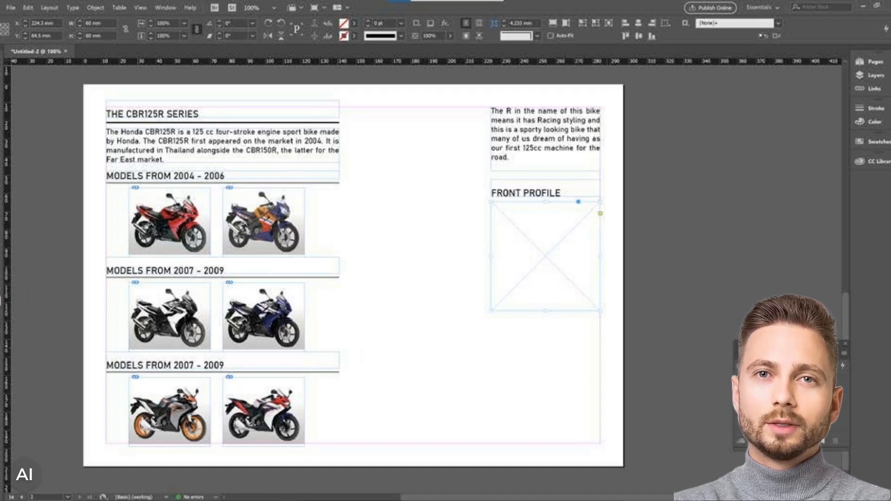
- Place image 8 into the 60 x 60 mm frame under FRONT PROFILE and fit the content proportionally
{"action": "left_click", "coordinate": [11, 8]}
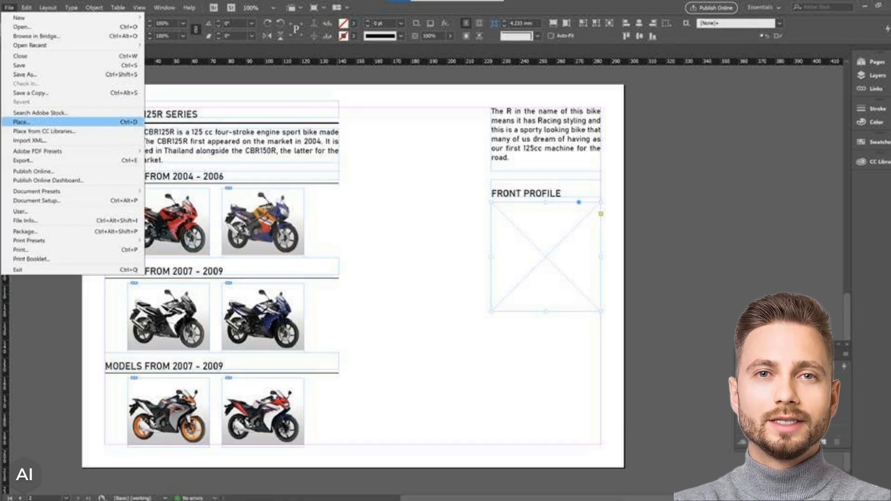
{"action": "left_click", "coordinate": [21, 122]}
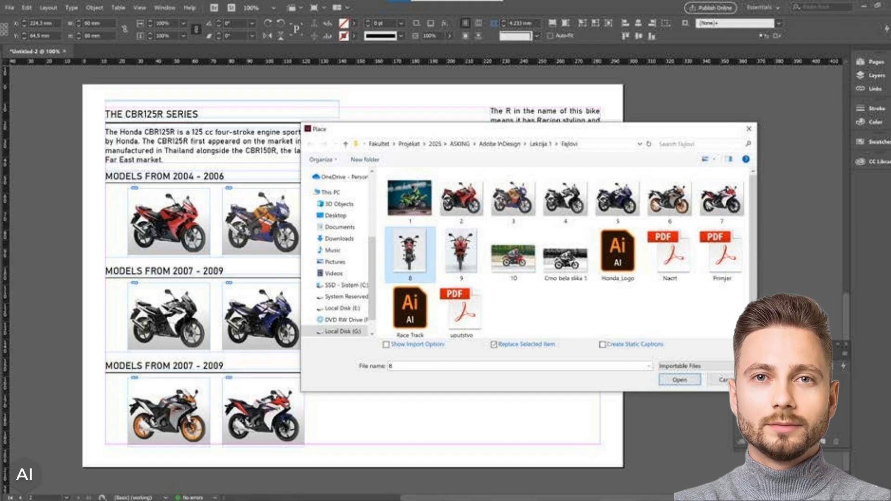
{"action": "key", "text": "Return"}
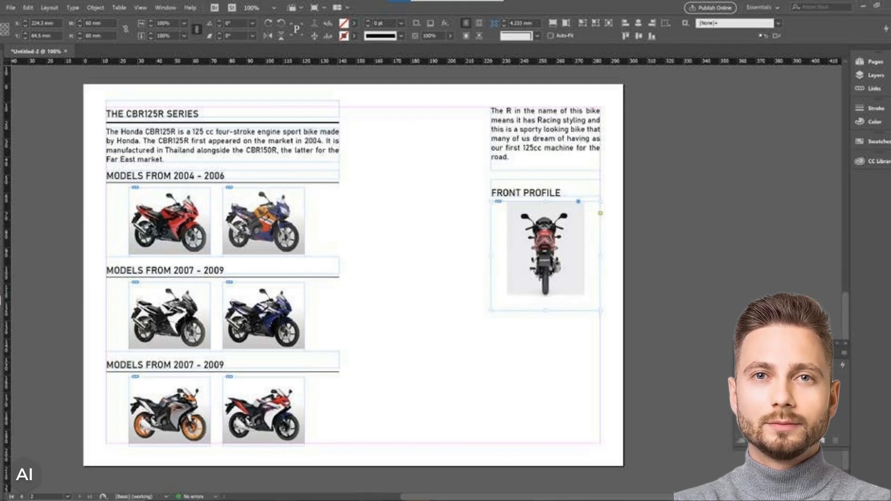
{"action": "right_click", "coordinate": [552, 249]}
{"action": "mouse_move", "coordinate": [571, 352]}
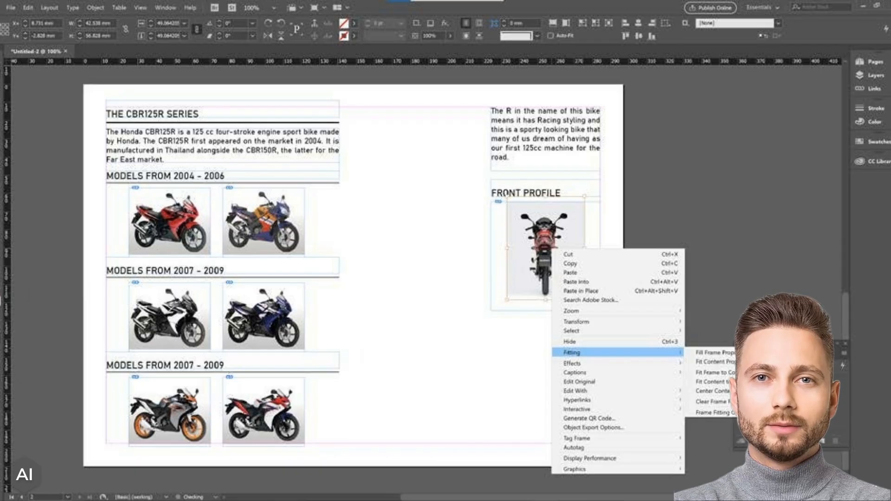
{"action": "left_click", "coordinate": [715, 362]}
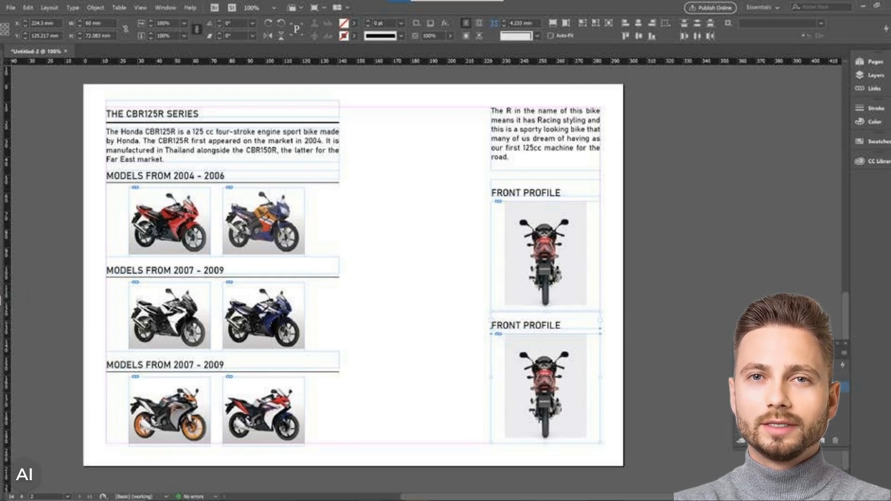
- Replace the duplicated FRONT PROFILE heading text with BACK PROFILE and replace the photo beneath it with image 9
{"action": "right_click", "coordinate": [526, 325]}
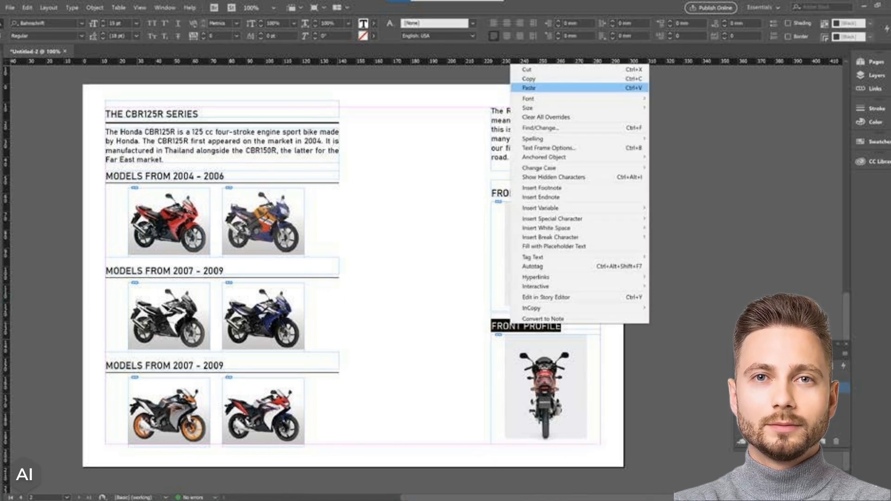
{"action": "left_click", "coordinate": [529, 88]}
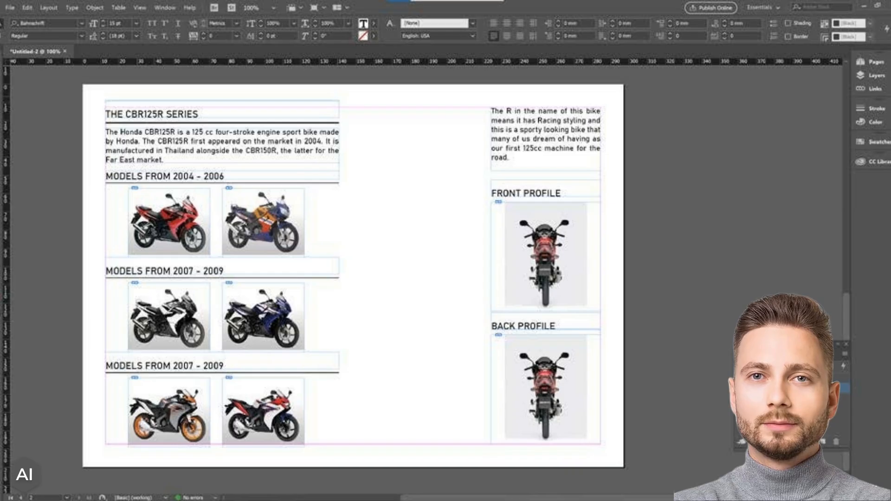
{"action": "left_click", "coordinate": [545, 390]}
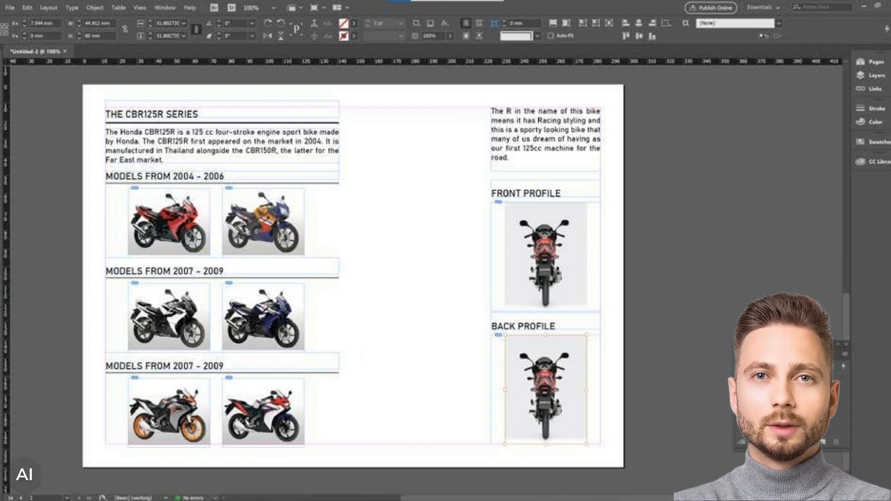
{"action": "key", "text": "ctrl+d"}
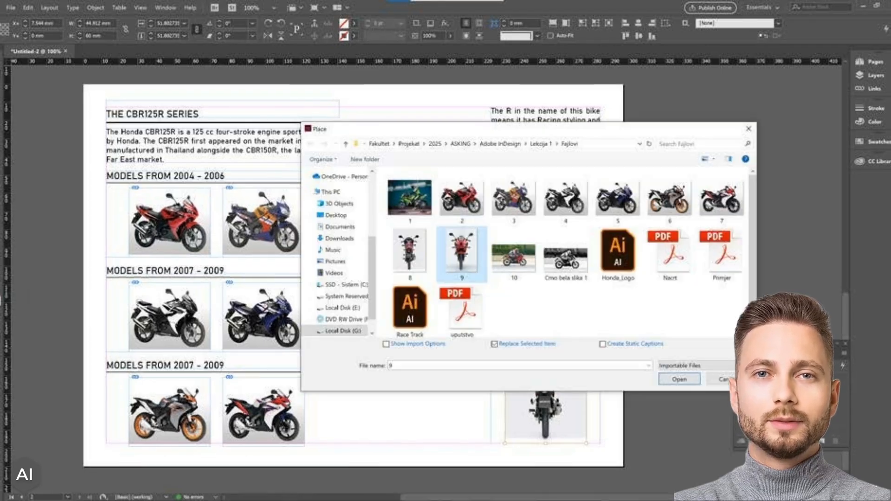
{"action": "key", "text": "Return"}
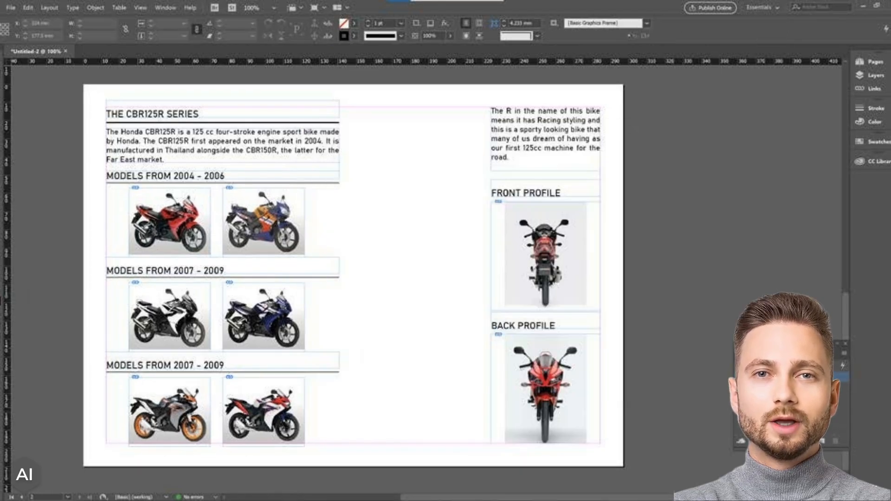